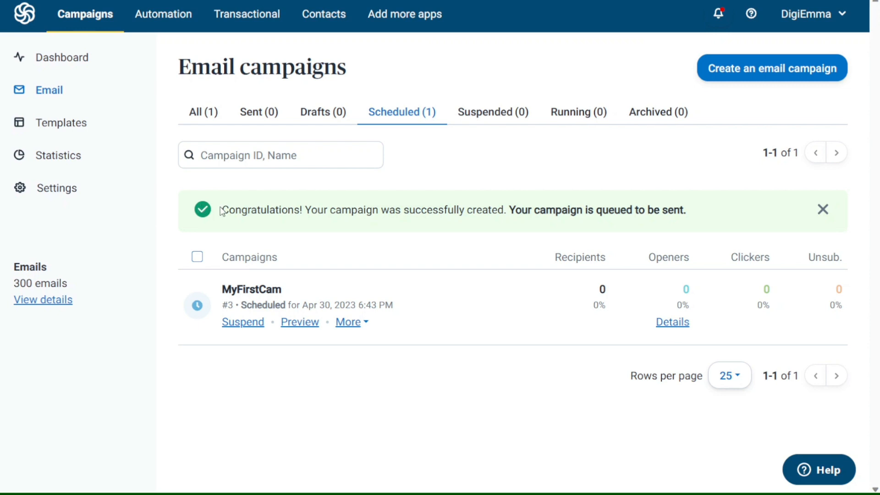
Step: Review the scheduled MyFirstCam campaign's creation notice and the additional actions available for it
left_click_drag(222, 210, 504, 211)
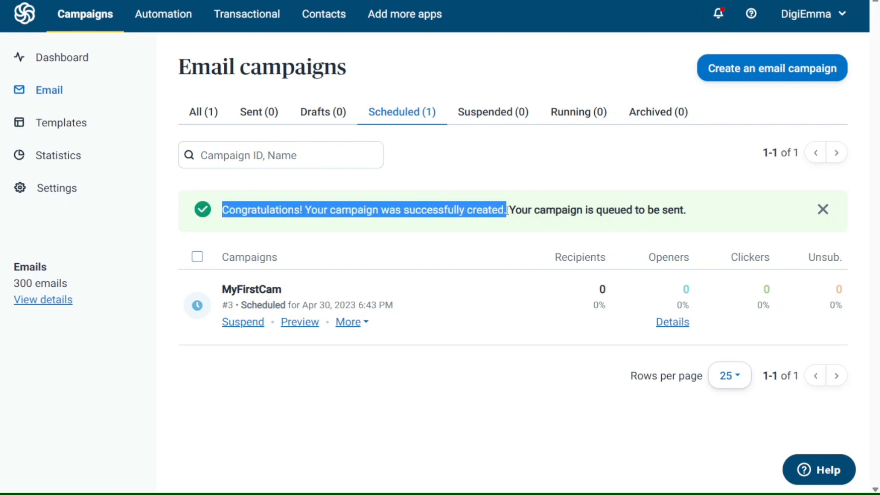
left_click(465, 175)
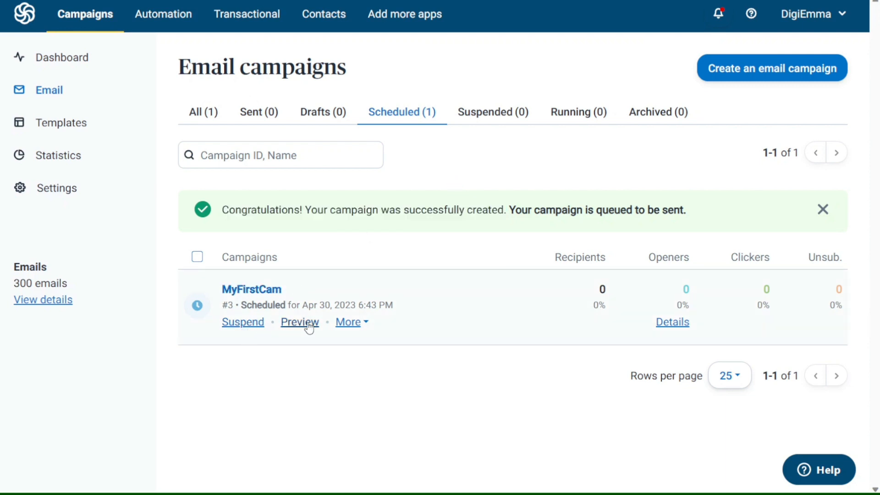
left_click(363, 327)
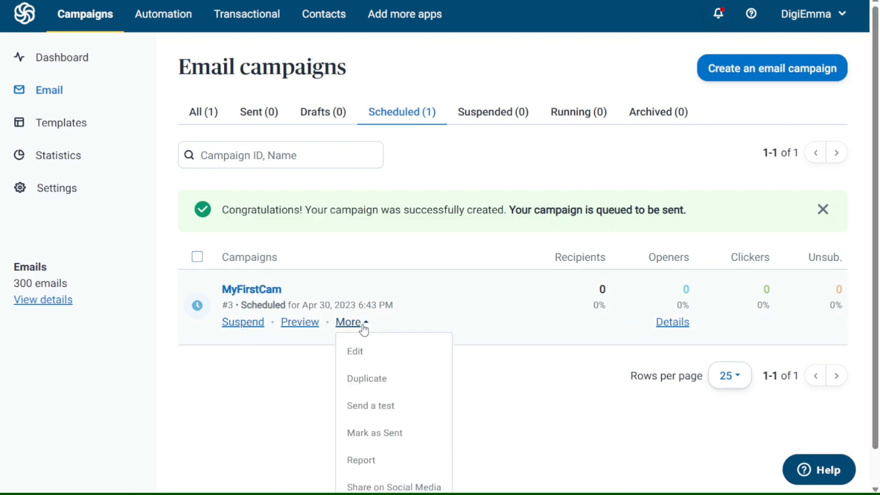
left_click(442, 257)
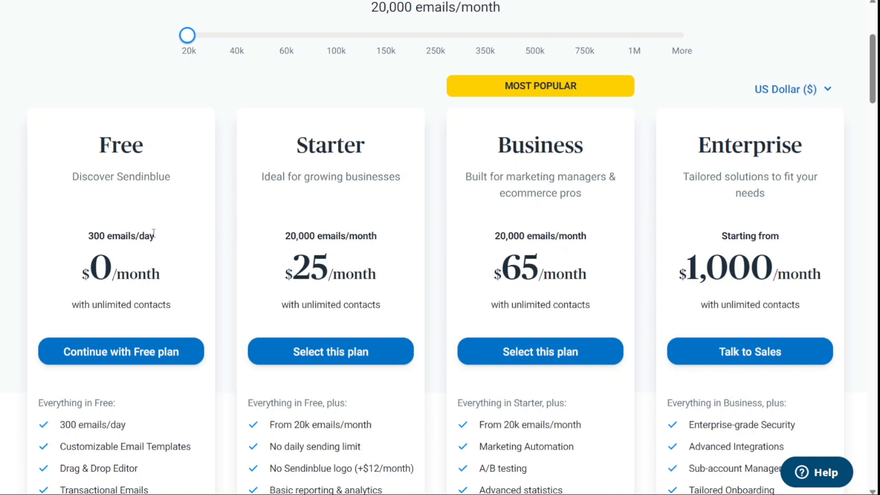
Step: Compare the email limits, monthly prices and included features of the Free, Starter, Business and Enterprise plans
left_click_drag(154, 233, 90, 239)
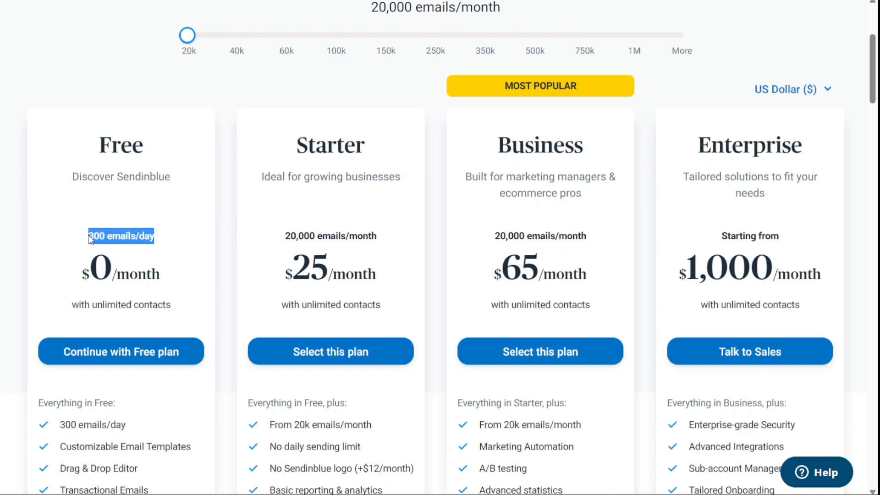
left_click(196, 238)
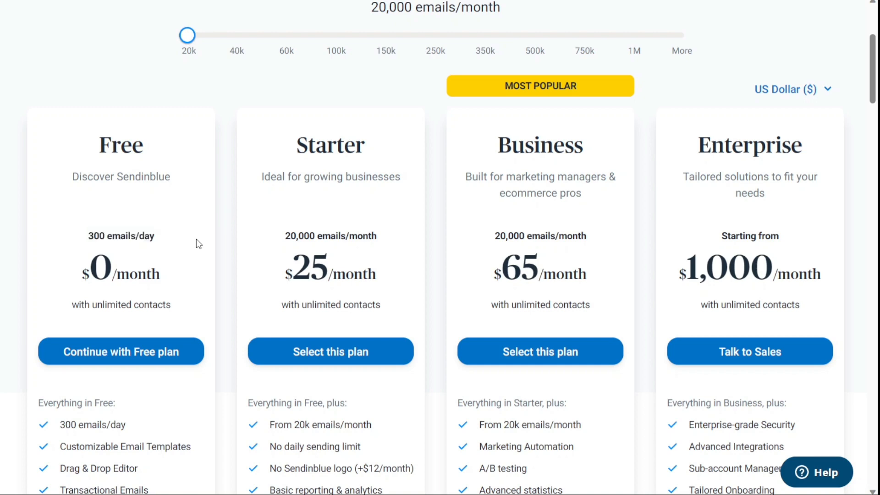
scroll(196, 239, "down", 2)
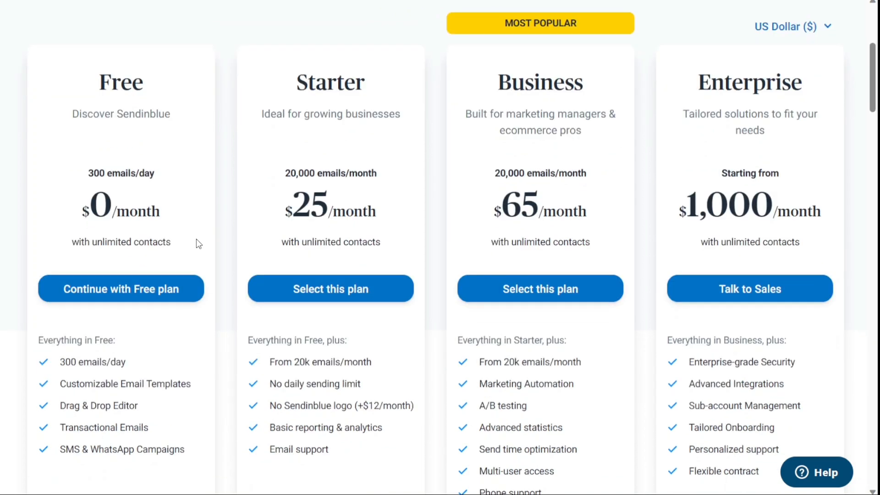
scroll(196, 238, "down", 1)
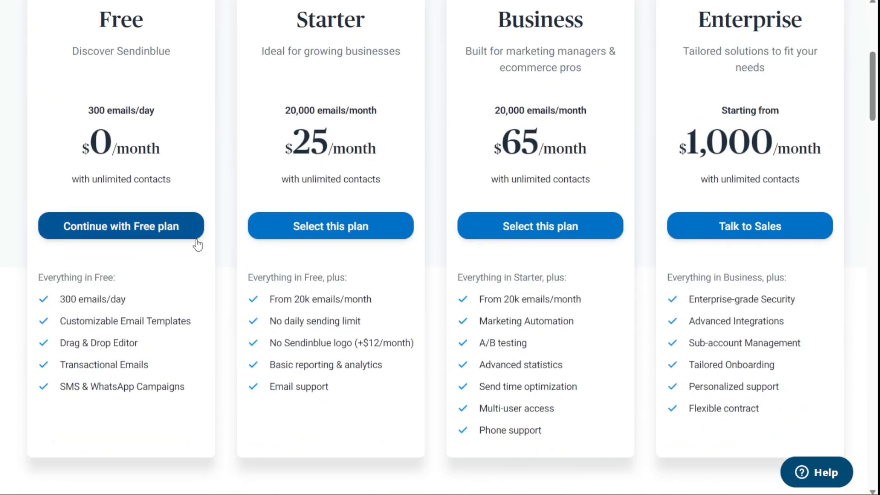
scroll(197, 244, "up", 1)
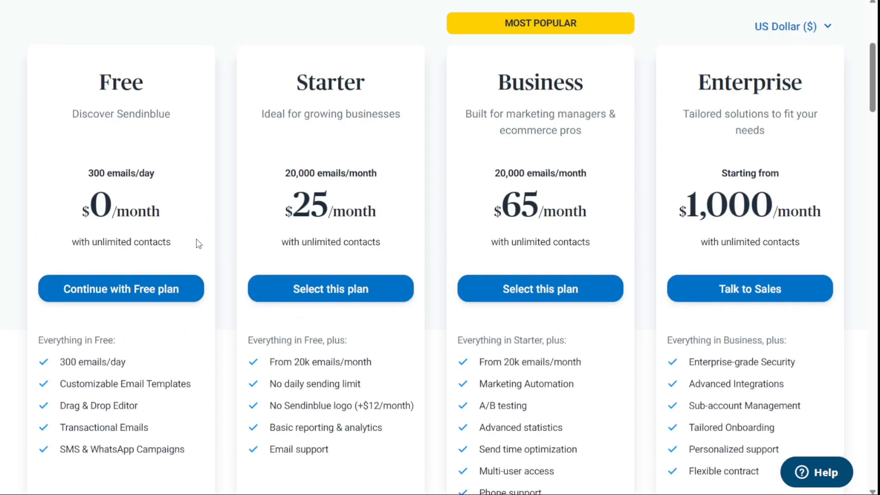
scroll(198, 244, "up", 1)
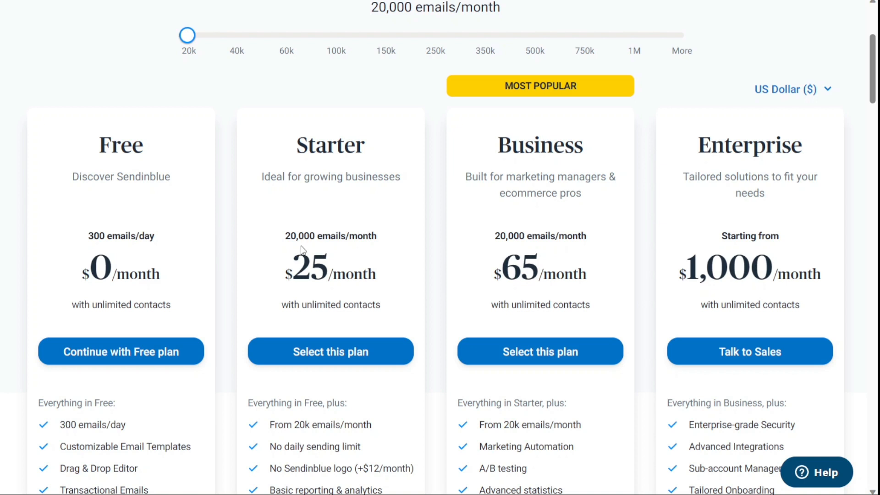
left_click_drag(286, 236, 391, 236)
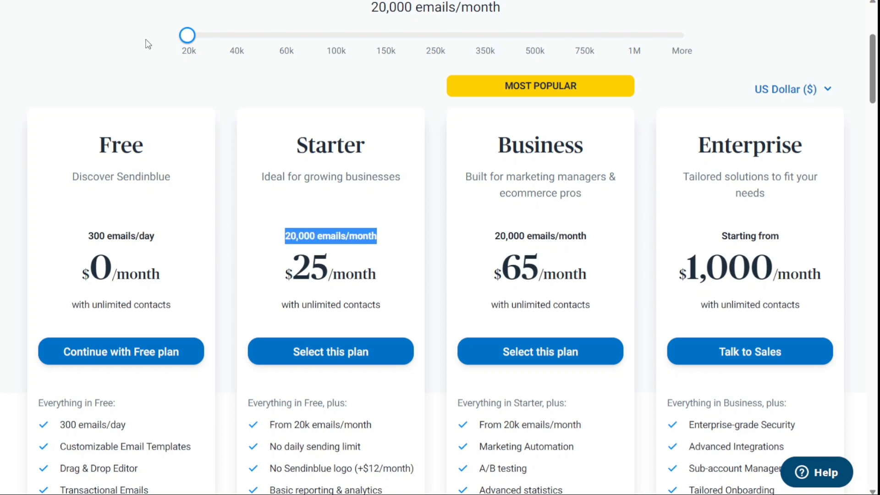
mouse_move(193, 36)
left_mouse_down()
mouse_move(235, 35)
mouse_move(188, 35)
left_mouse_up()
left_click(319, 110)
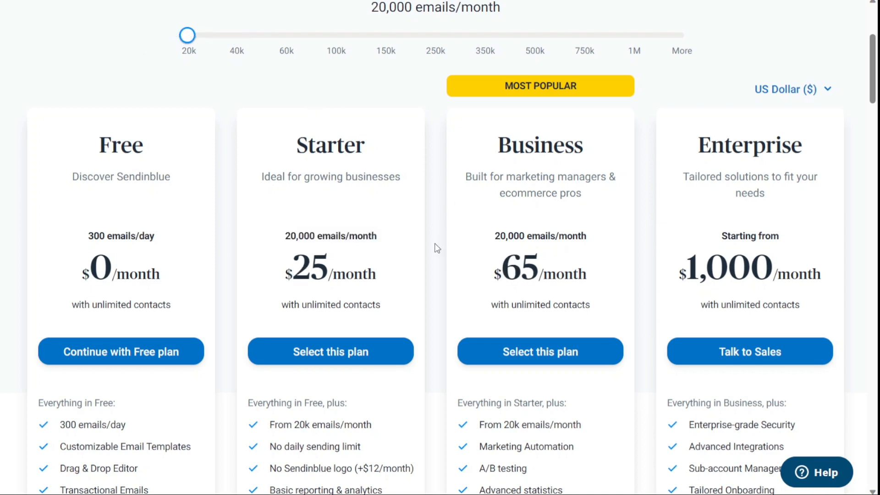
scroll(598, 239, "down", 3)
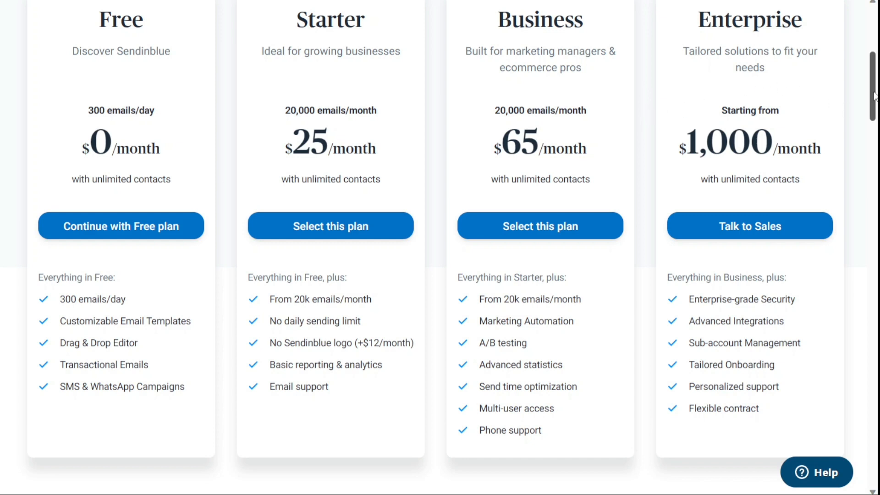
left_click_drag(873, 96, 870, 78)
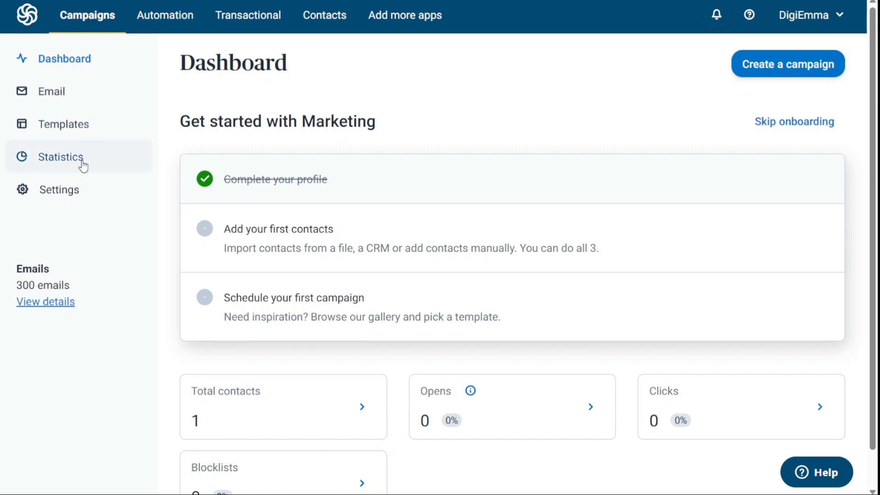
Step: Look through the Campaigns area's Email, Templates, Statistics and Settings pages, then return to its Dashboard and dismiss the pop-up
left_click(85, 103)
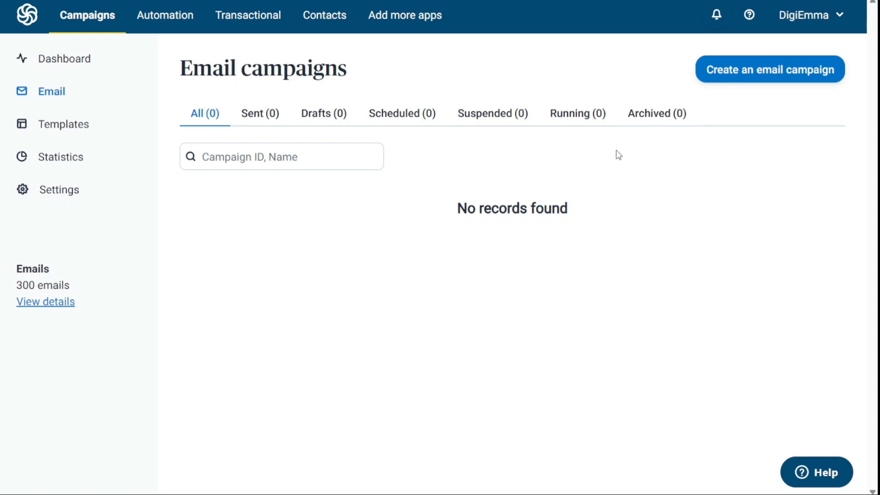
left_click(104, 135)
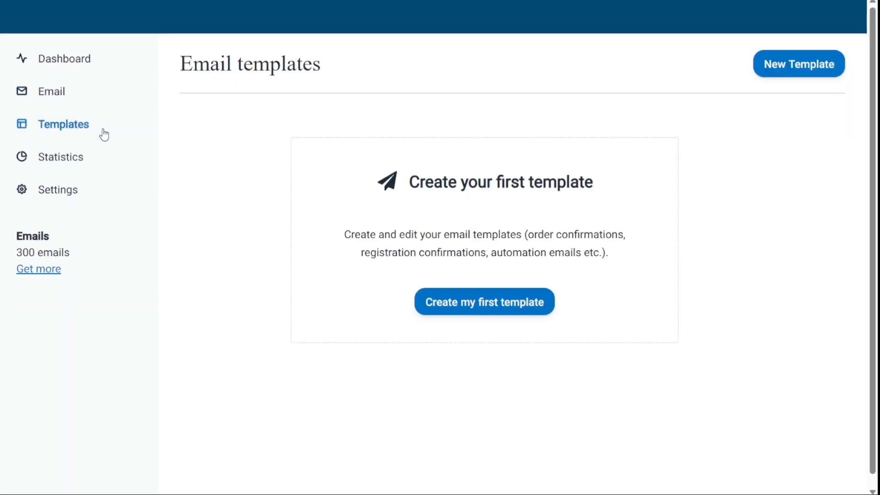
left_click(69, 168)
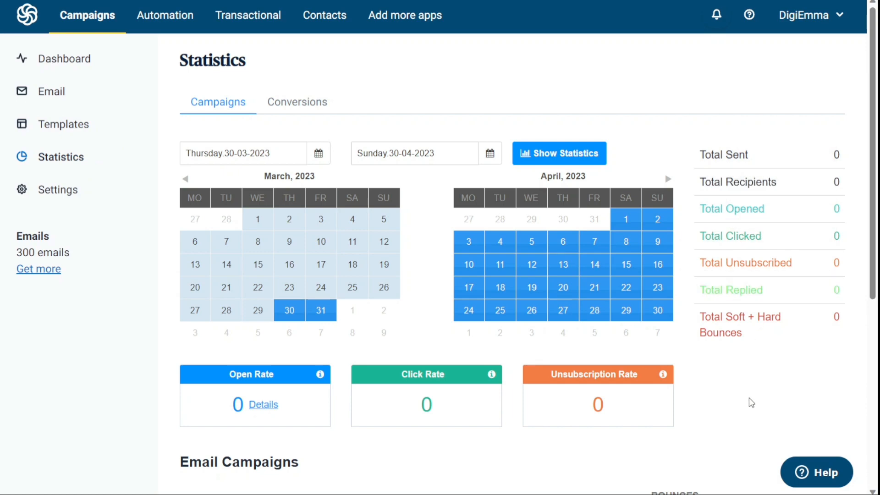
scroll(310, 325, "down", 2)
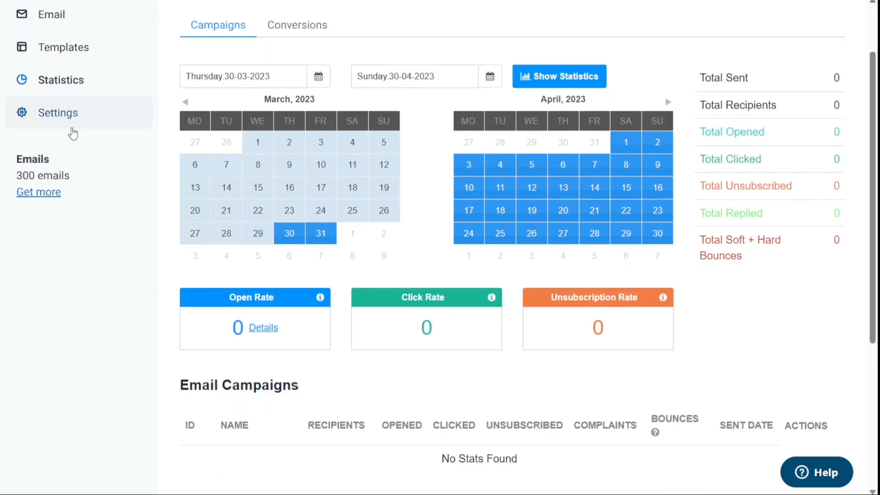
left_click(72, 130)
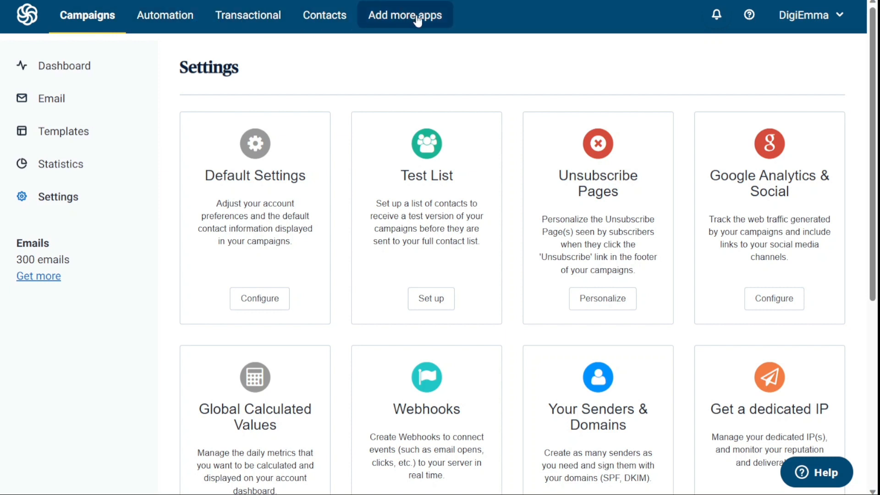
left_click(99, 28)
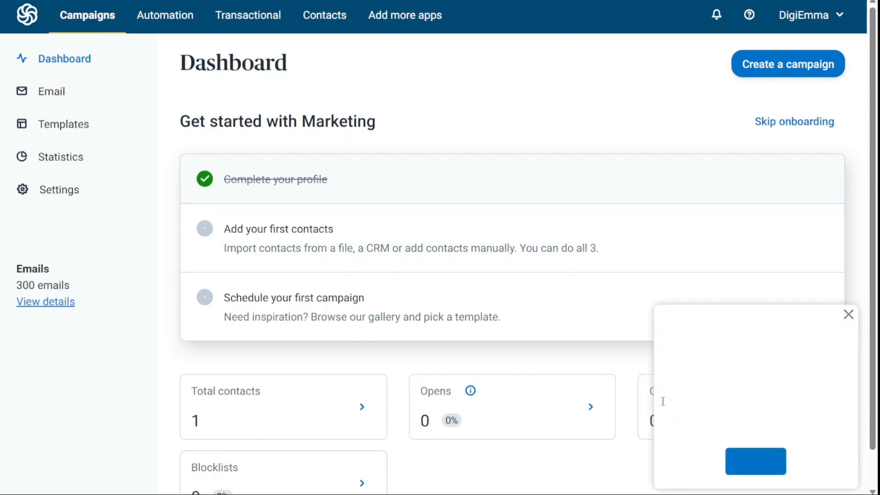
left_click(848, 312)
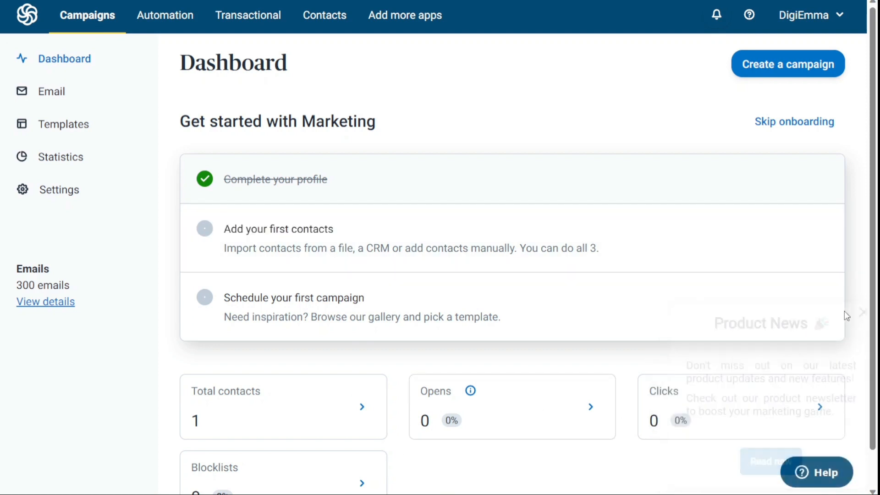
Step: Look through the Automation, Transactional, Contacts and Add more apps sections
left_click(180, 21)
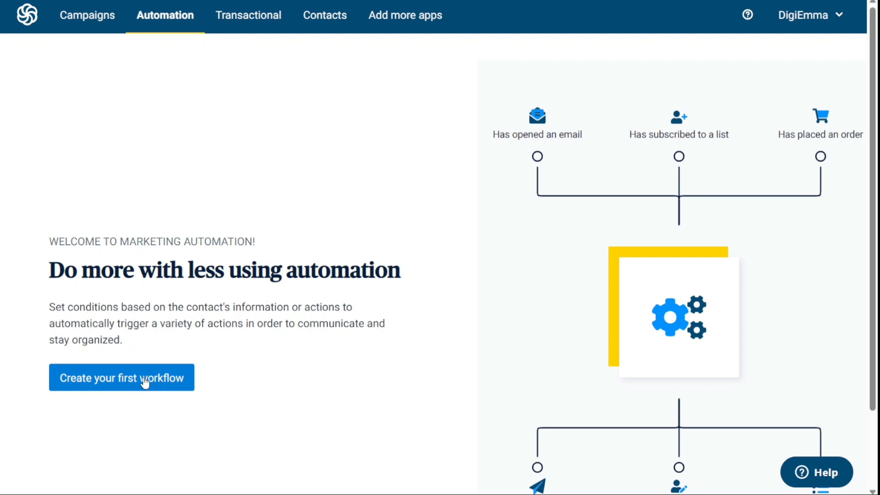
left_click(258, 25)
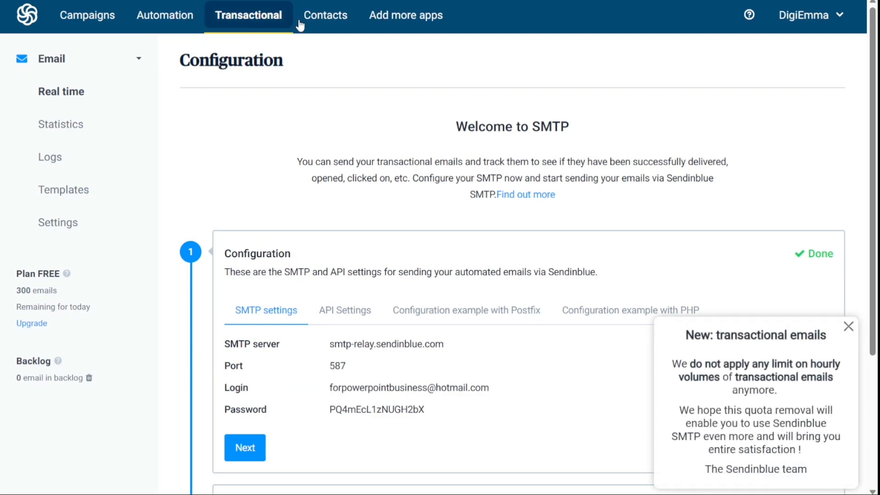
left_click(322, 25)
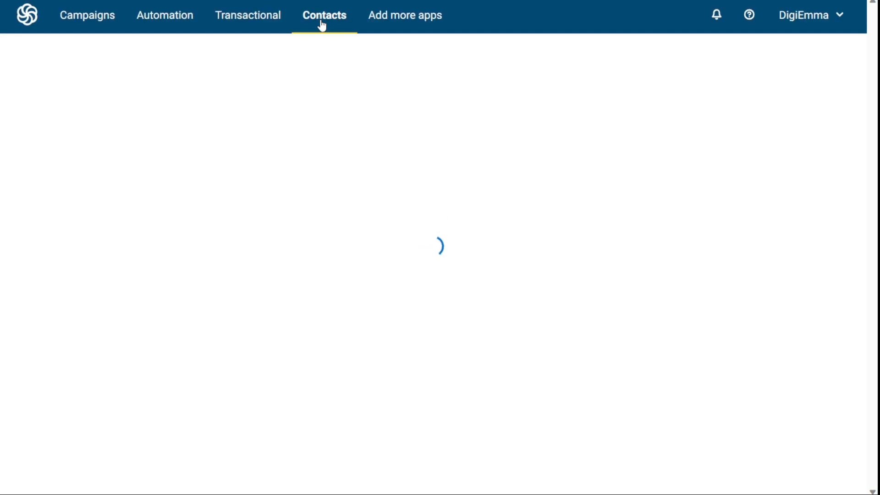
left_click(412, 21)
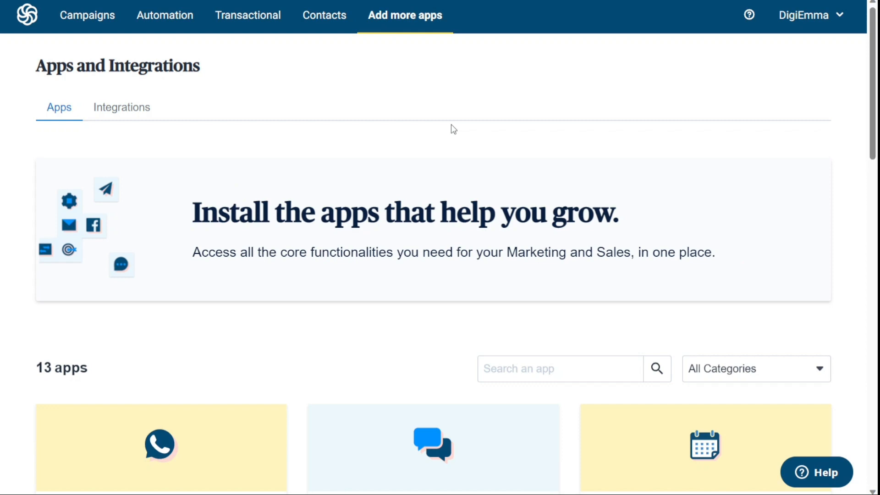
Step: From the Campaigns dashboard, start adding the first contacts with the Copy / Paste import option
left_click(100, 28)
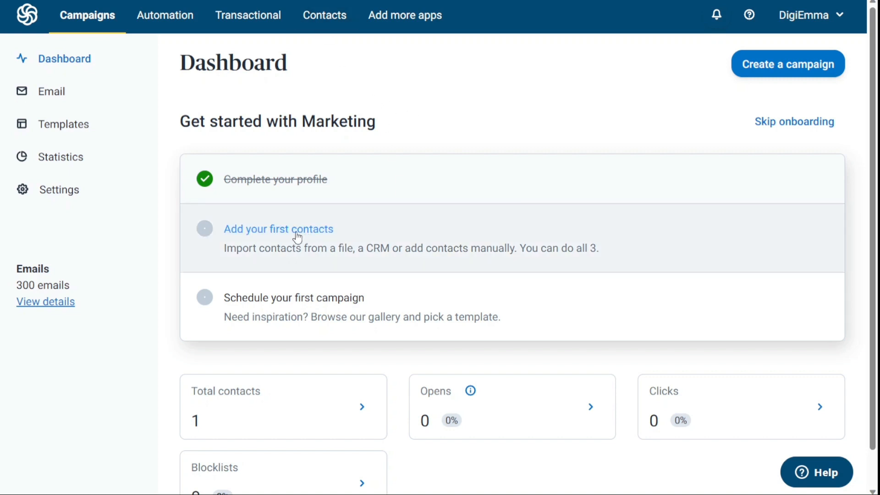
left_click(265, 236)
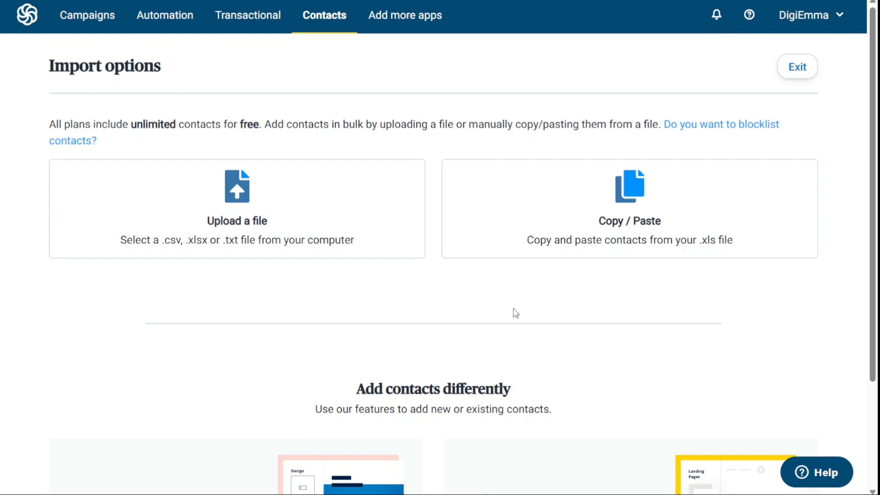
left_click(626, 235)
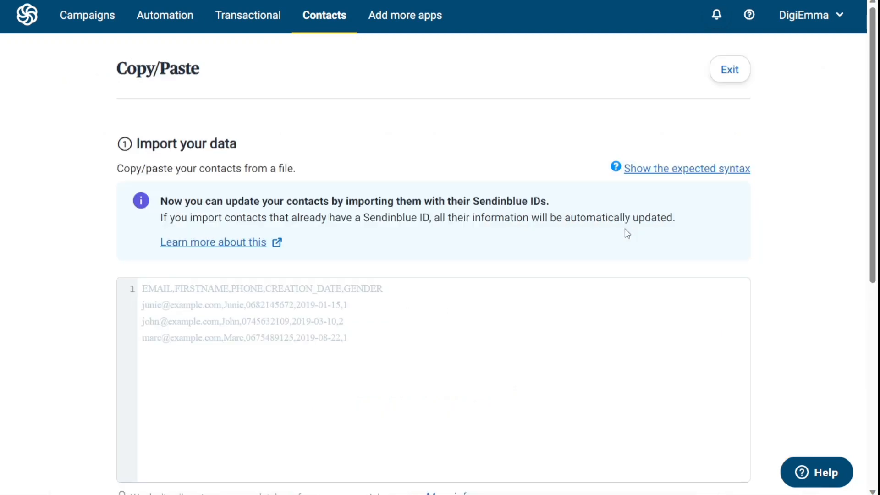
Step: Paste the two contacts' email addresses into the import data and confirm the data
left_click(404, 326)
key("ctrl+v")
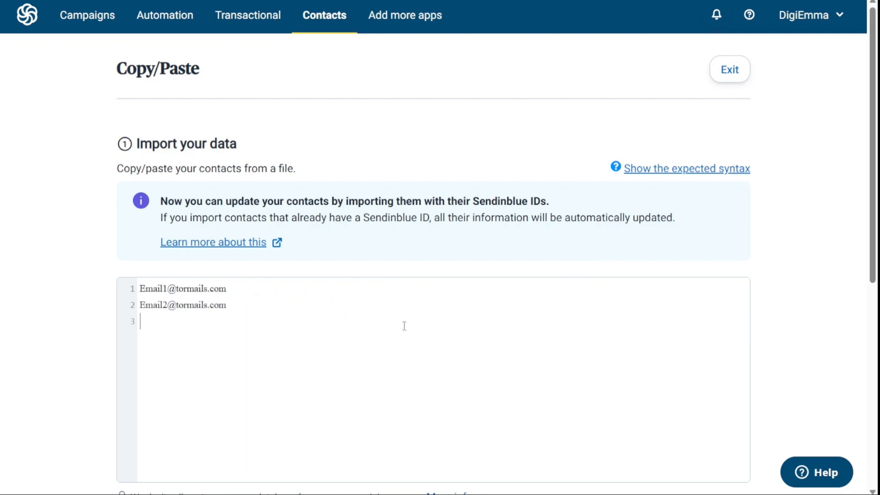
left_click_drag(874, 176, 865, 269)
left_click(456, 382)
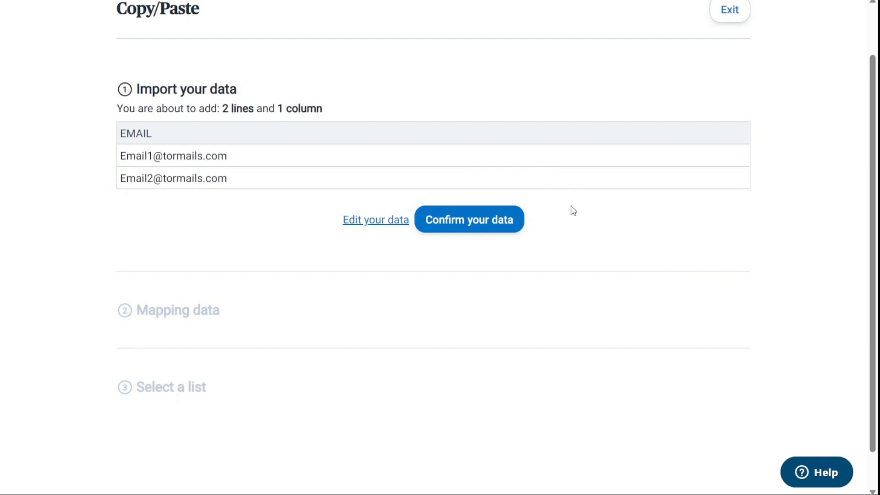
left_click(506, 225)
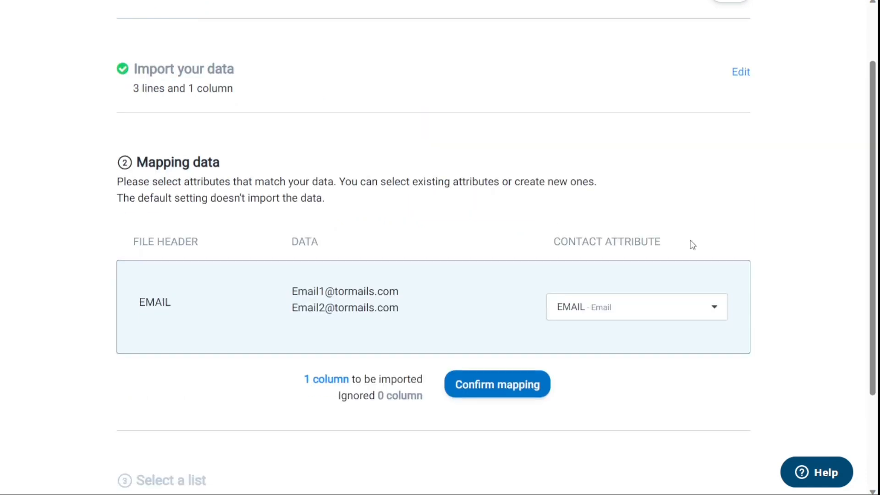
Step: Map the imported EMAIL column to the EMAIL contact attribute and confirm the mapping
left_click(643, 191)
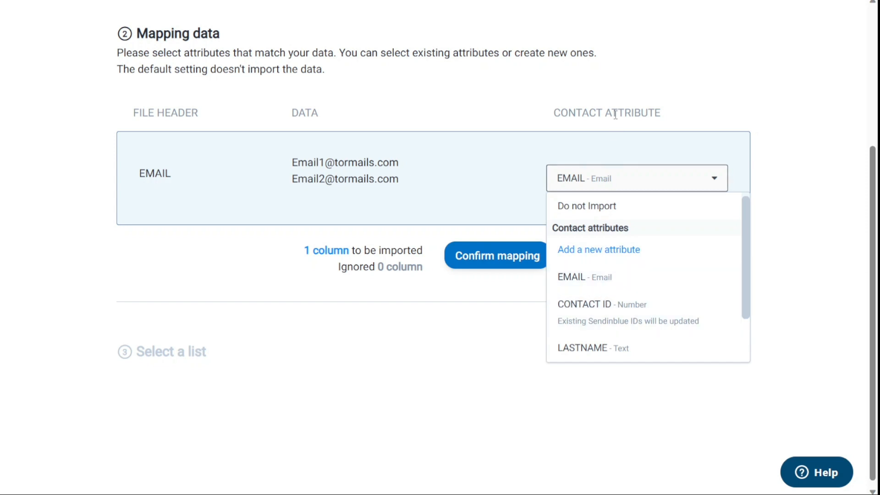
left_click(585, 289)
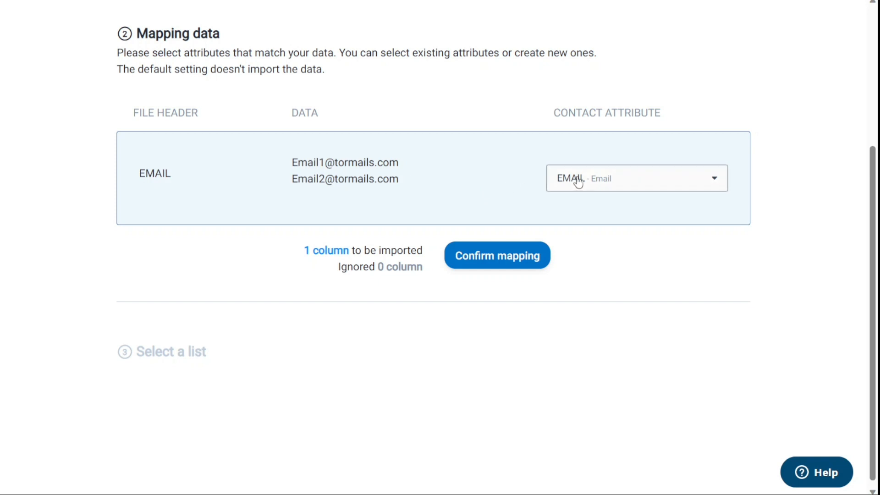
left_click(504, 253)
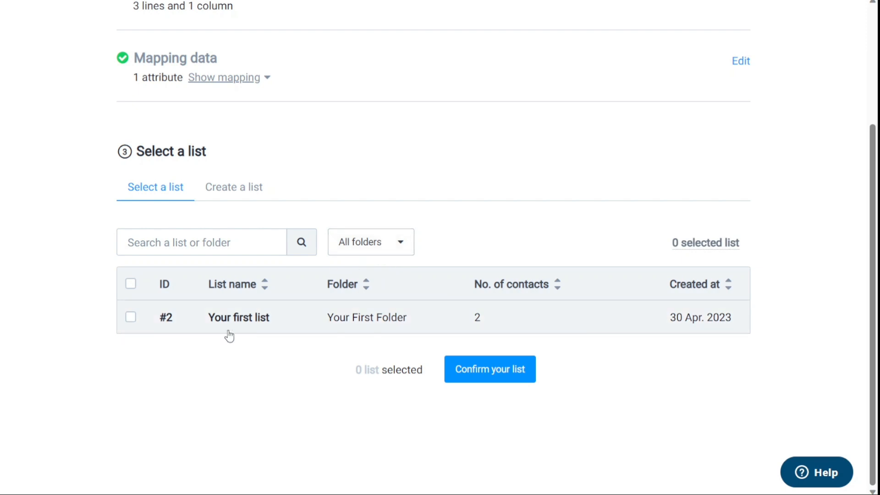
Step: Assign the imported contacts to Your first list, accept the opt-in agreement and confirm the import
left_click(131, 318)
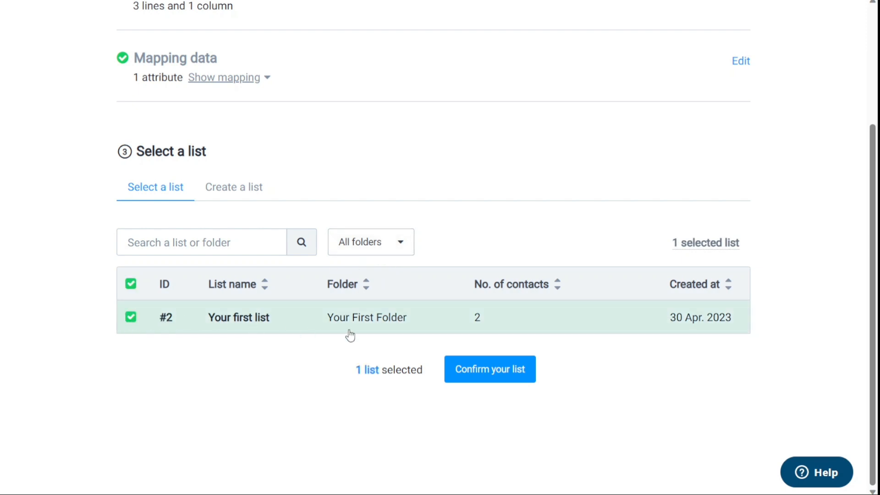
left_click(493, 369)
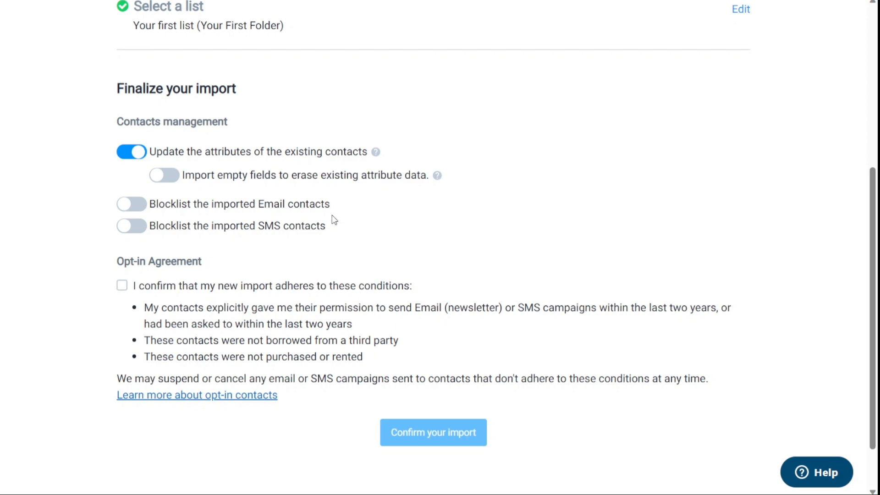
left_click(123, 287)
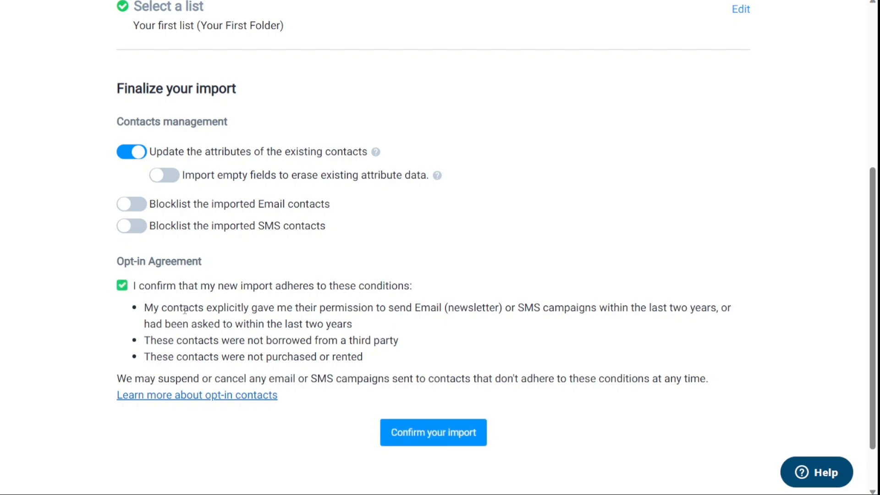
left_click(460, 434)
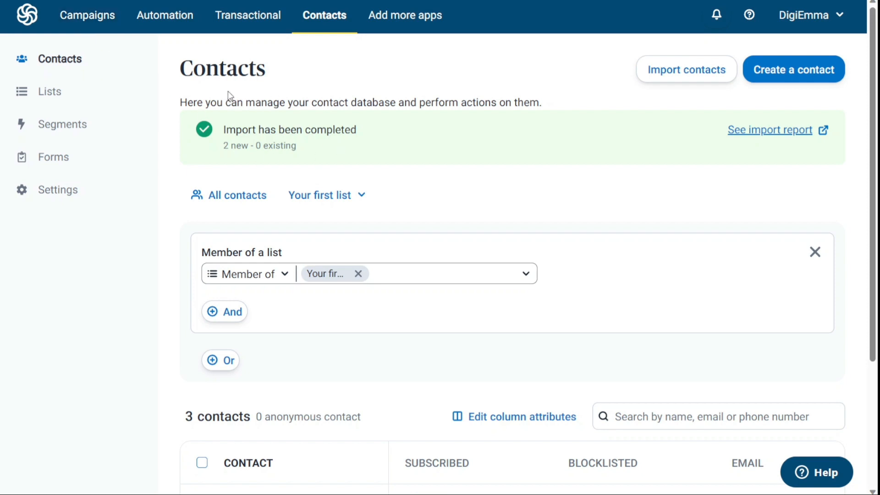
Step: Create a regular email campaign named MyFirstCam
left_click(98, 26)
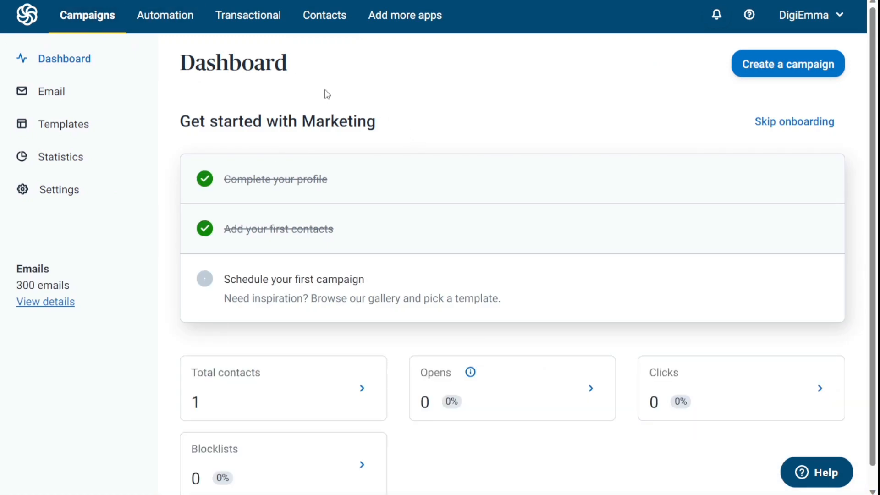
left_click(140, 99)
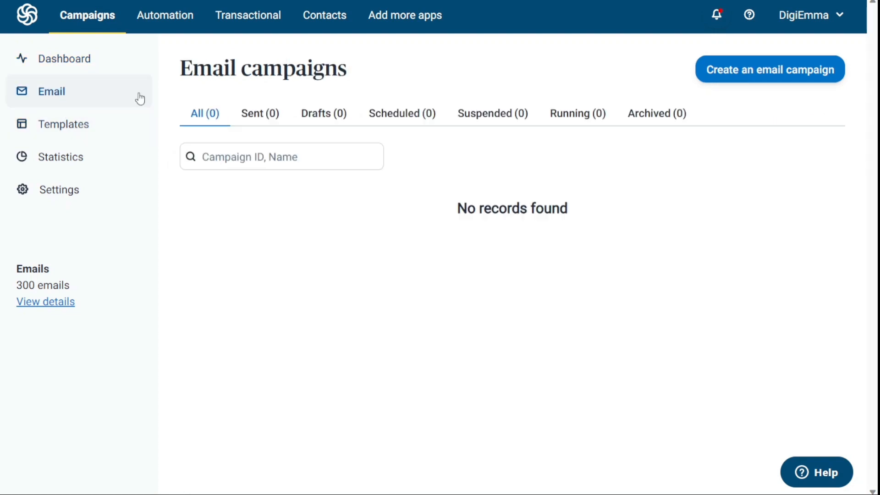
left_click(761, 76)
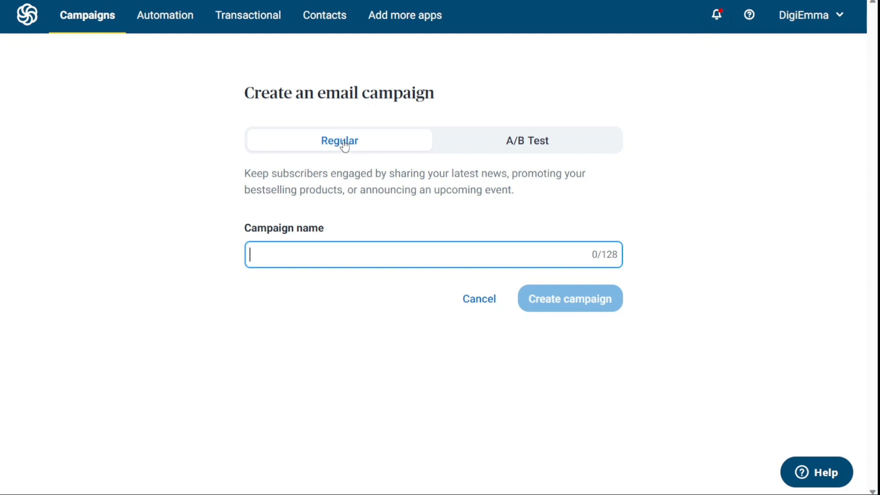
type("MyFirstCam")
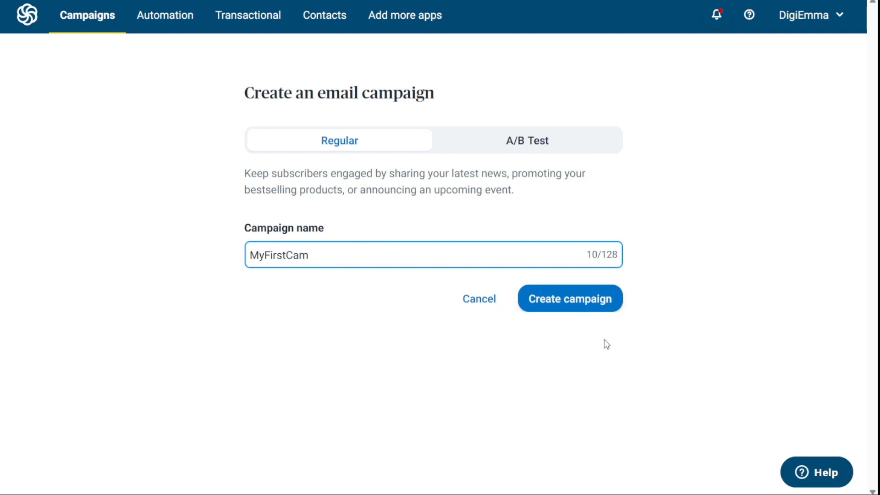
left_click(567, 313)
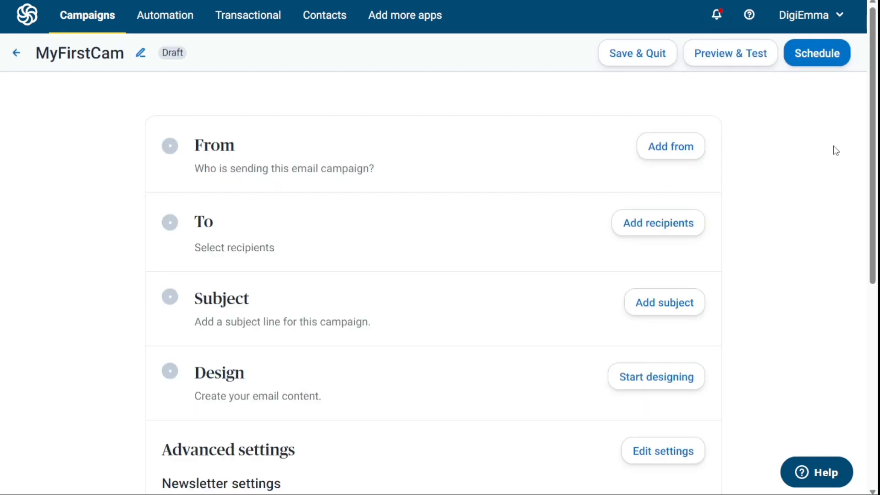
Step: Save the existing sender email address with the name My Company as the campaign's From details
left_click(684, 159)
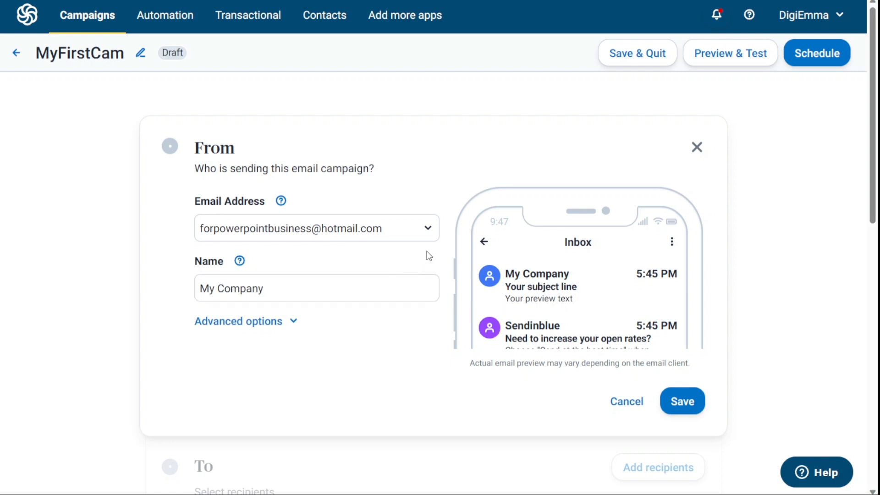
left_click(429, 232)
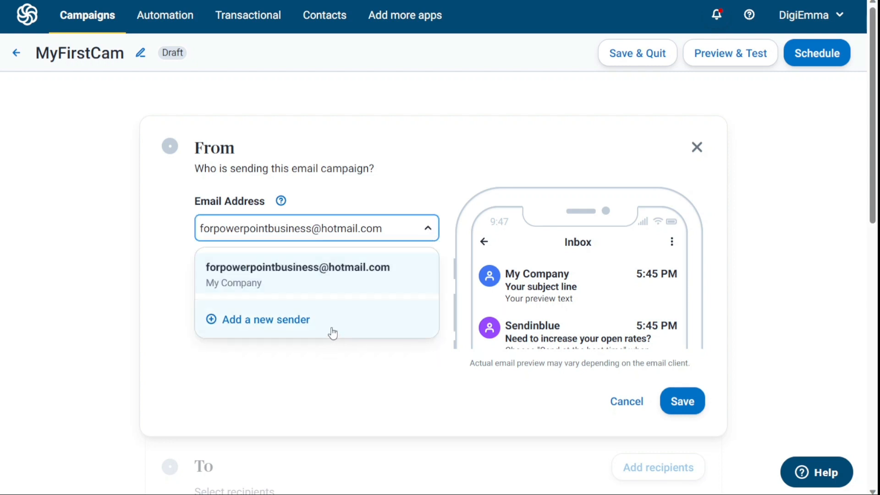
left_click(382, 395)
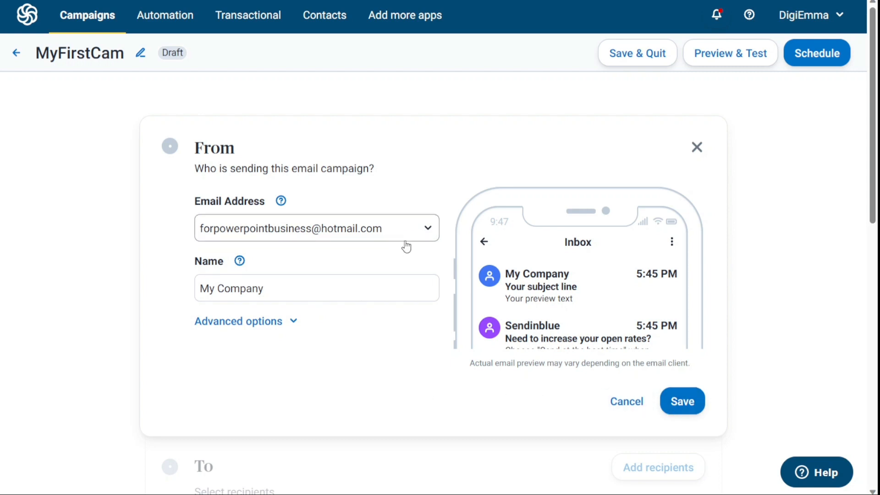
left_click(699, 404)
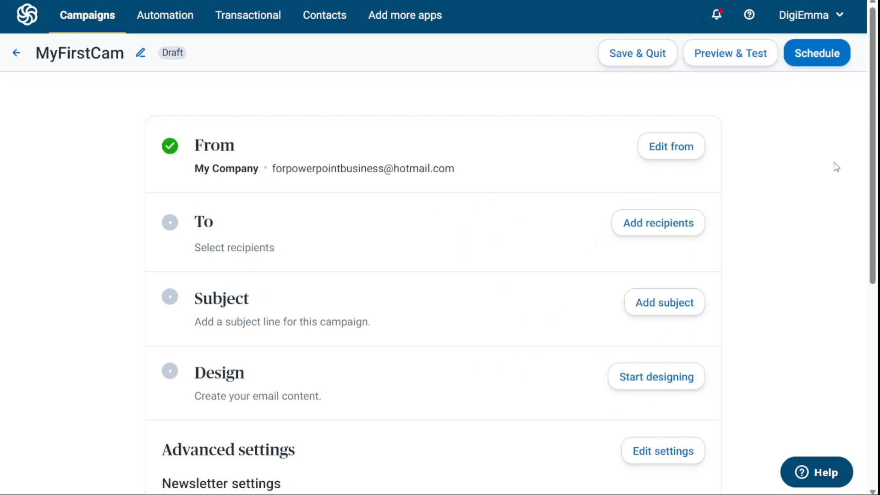
Step: Add Your first list as the campaign's recipients and save the selection
scroll(871, 160, "down", 2)
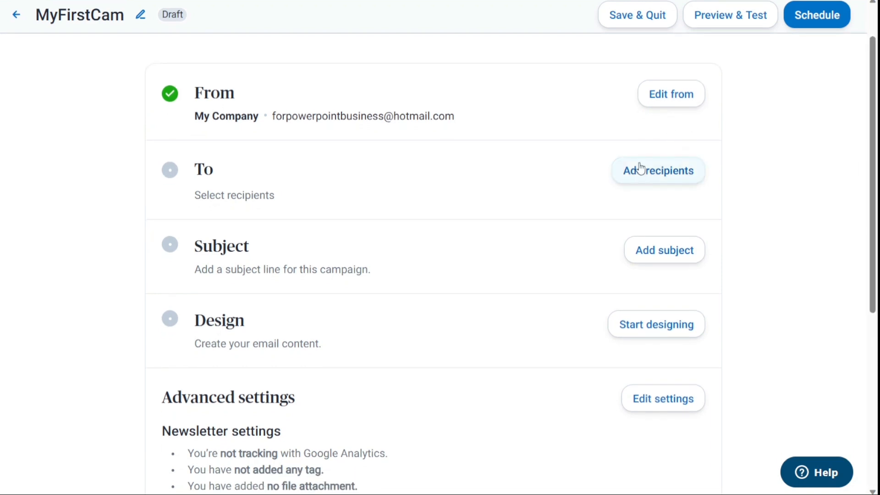
left_click(657, 173)
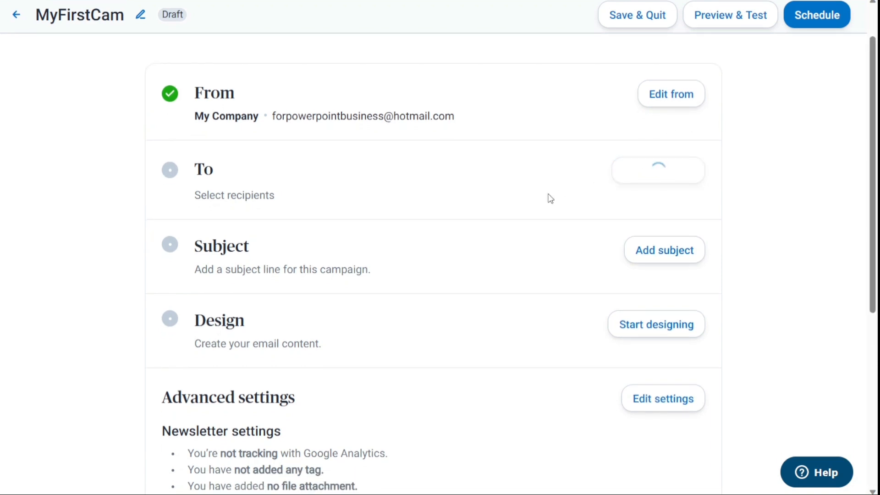
left_click(429, 316)
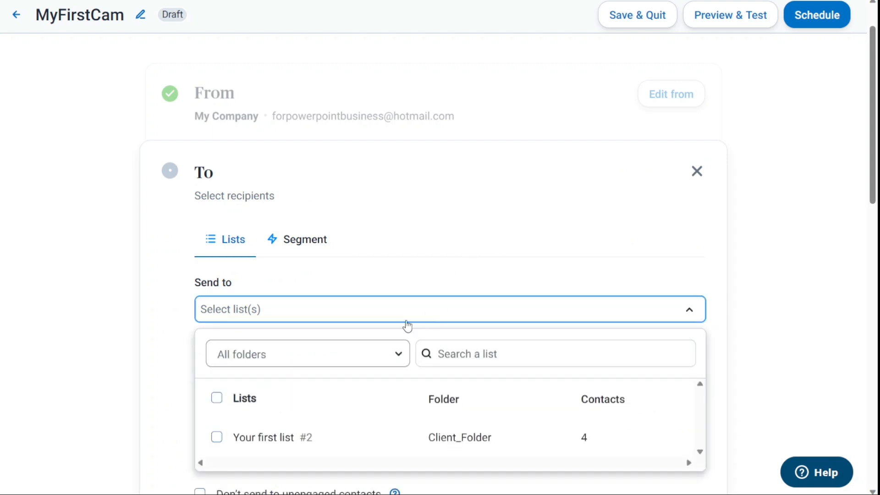
left_click(219, 439)
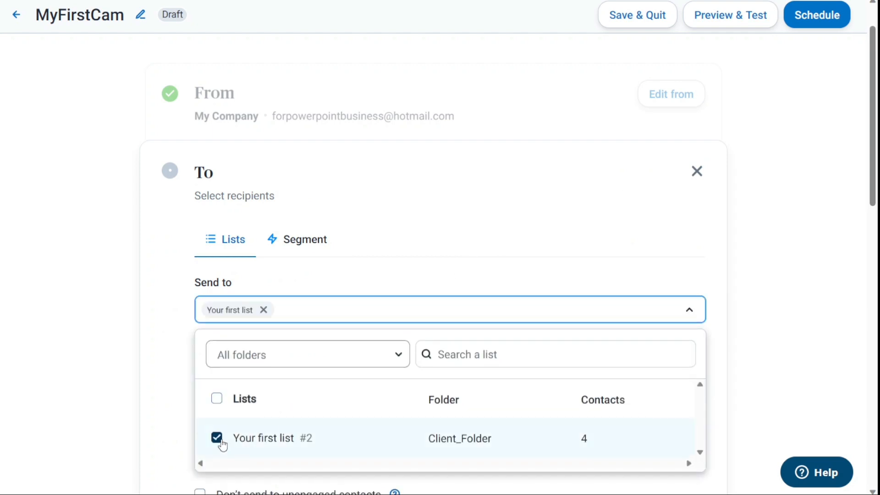
left_click(798, 308)
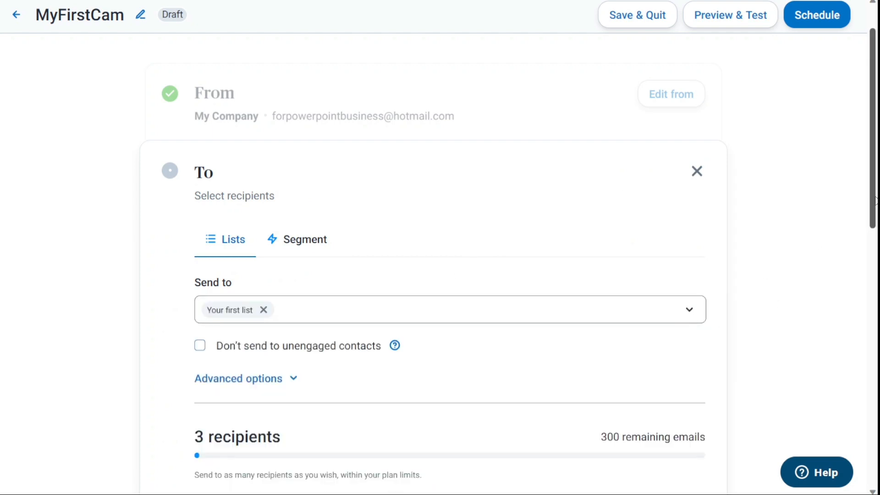
left_click_drag(875, 201, 863, 261)
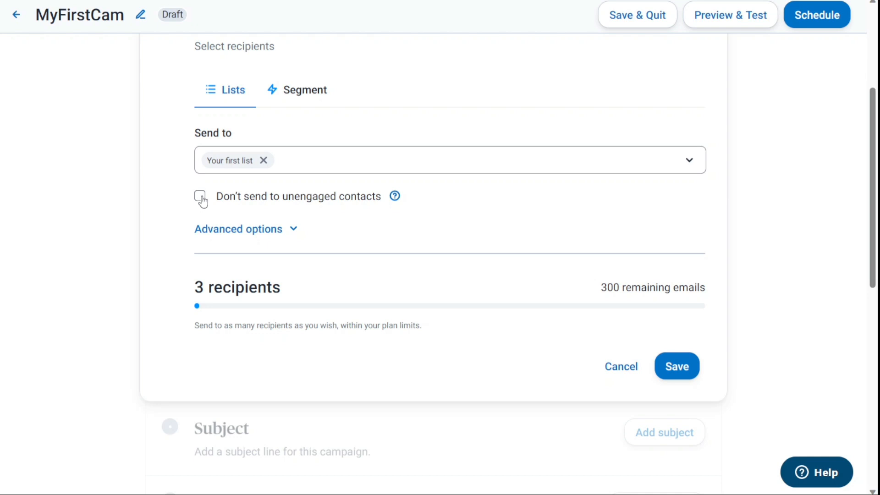
left_click(682, 372)
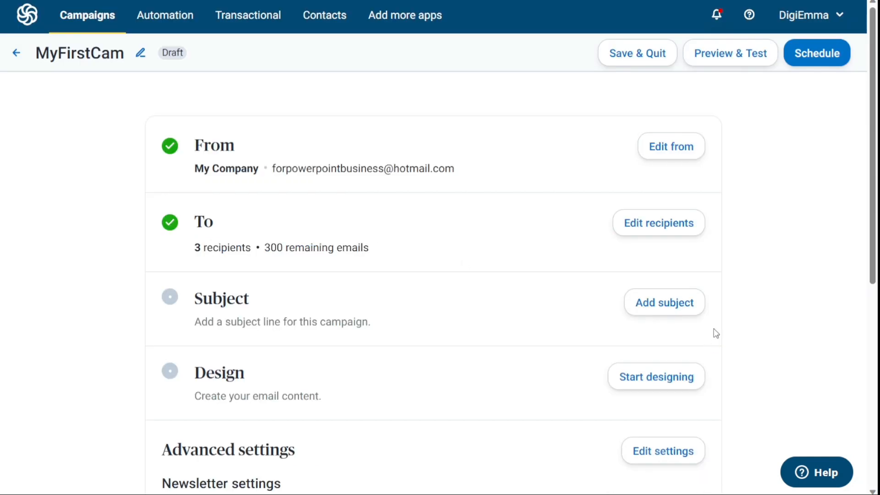
Step: Set the campaign's subject line to "Subject" and its preview text to "Preview", and save them
left_click(668, 315)
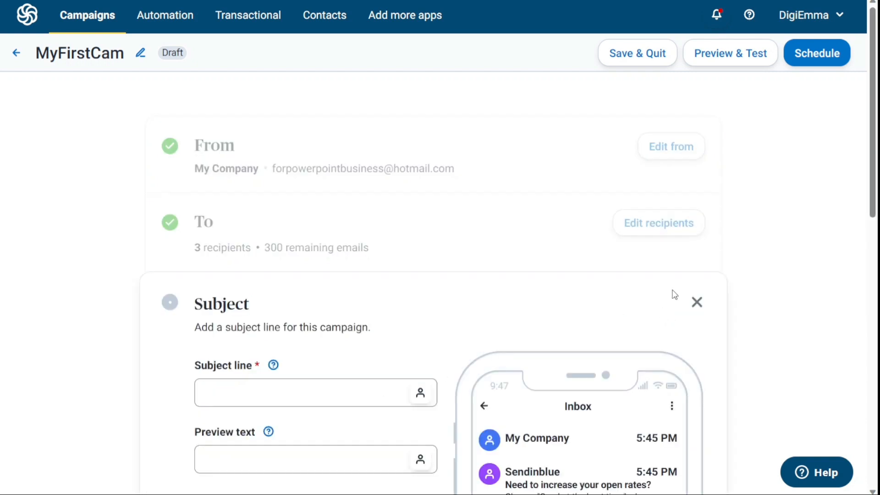
left_click_drag(872, 211, 868, 269)
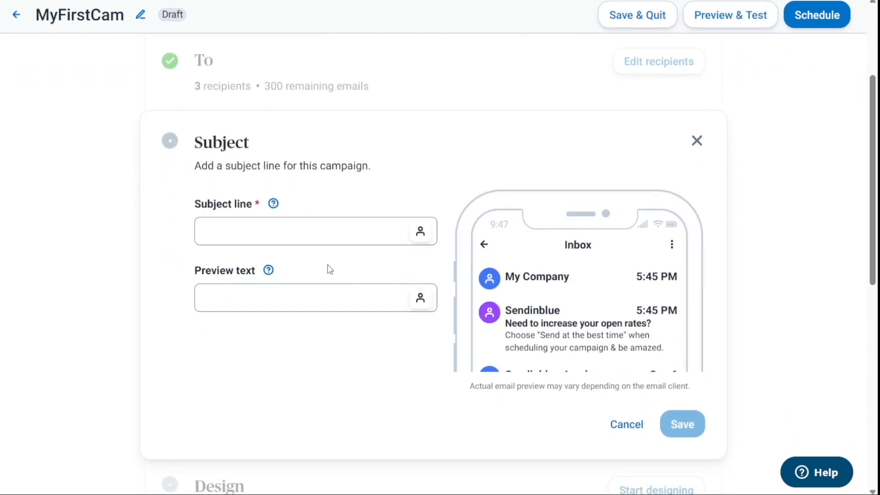
left_click(298, 238)
type("Subject")
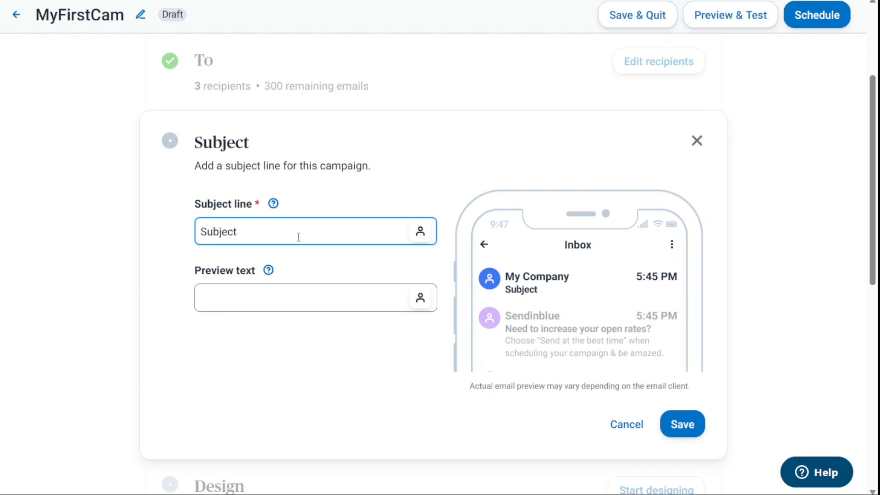
left_click(332, 299)
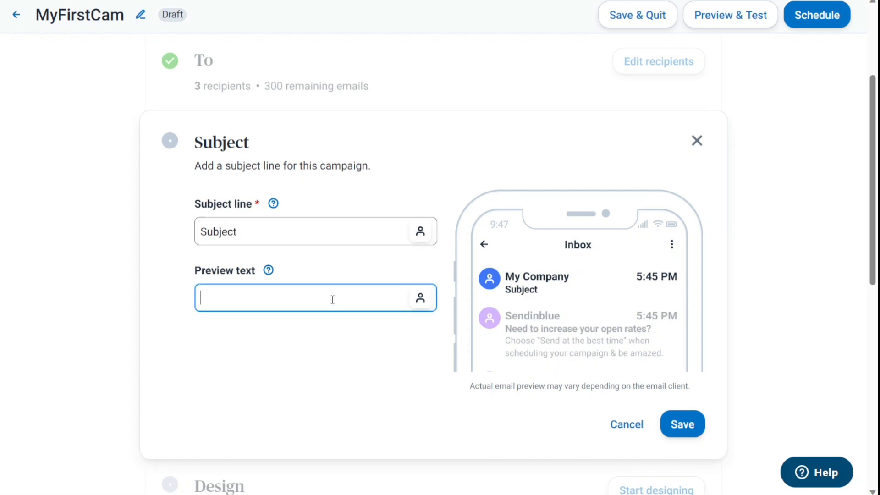
type("Pre")
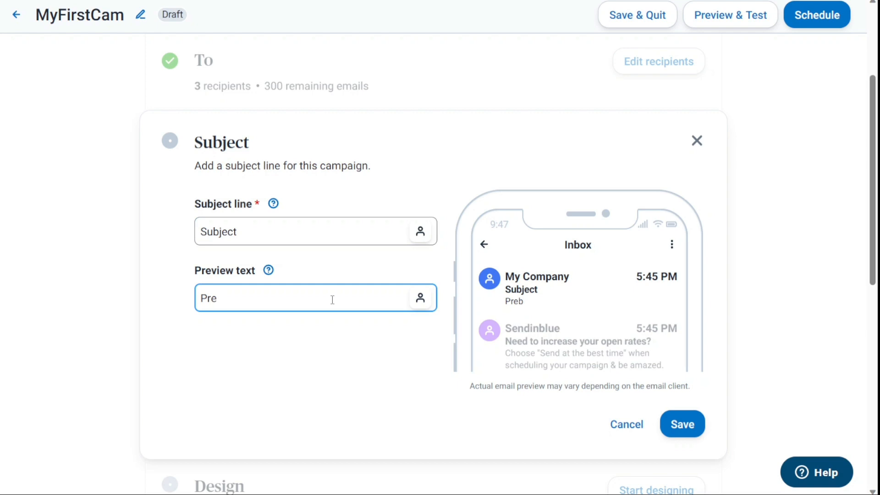
type("biew")
left_click(682, 424)
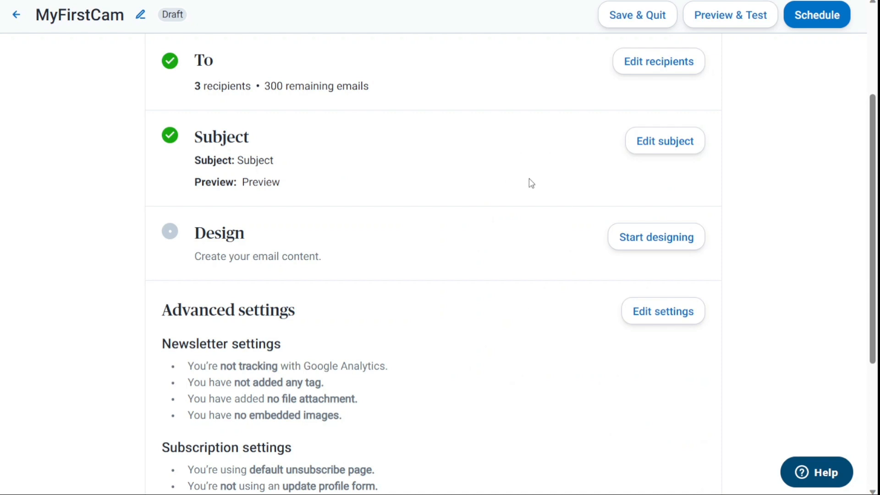
Step: Use the Tell a story layout for the campaign's email design, dismiss the new-feature notice and save the design
left_click(663, 241)
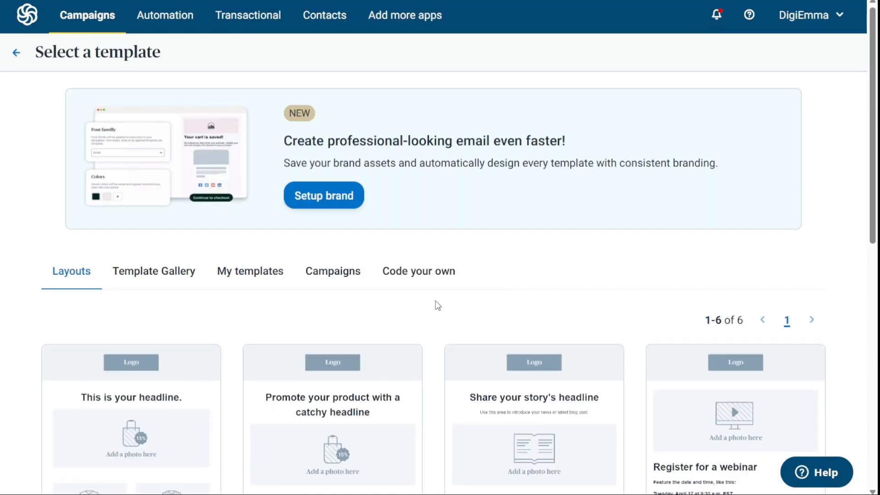
scroll(438, 305, "down", 1)
scroll(438, 306, "down", 1)
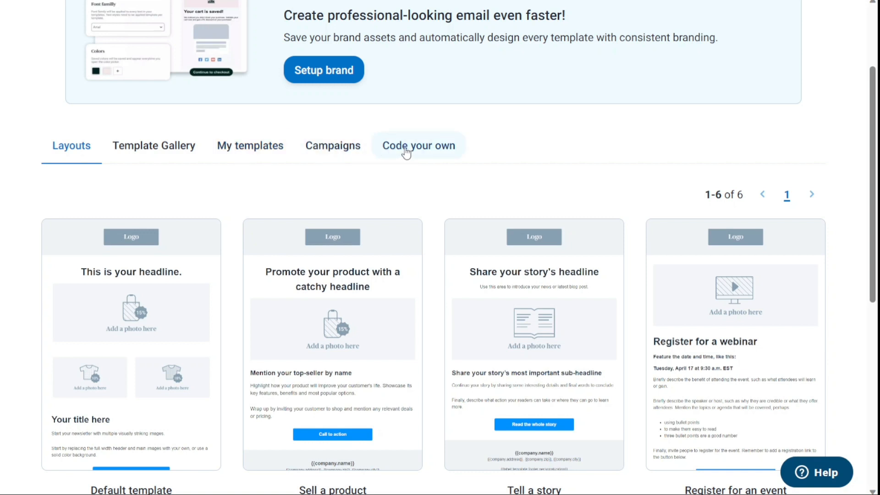
mouse_move(559, 310)
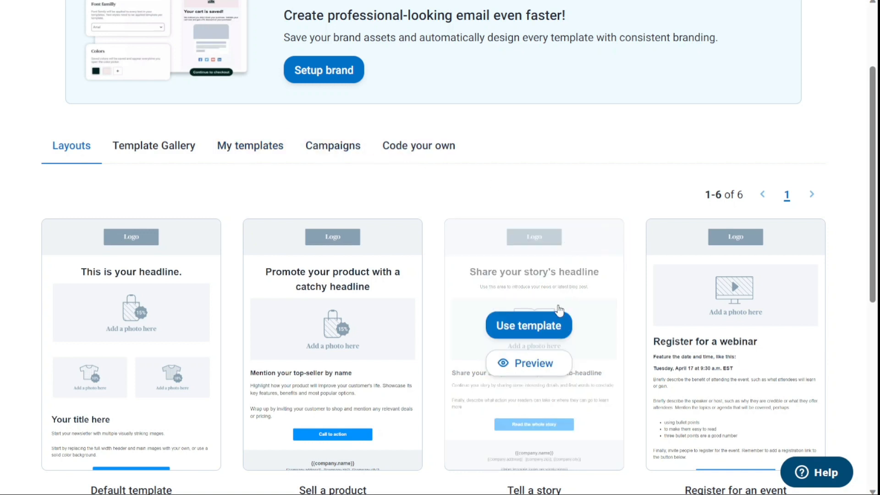
left_click(532, 326)
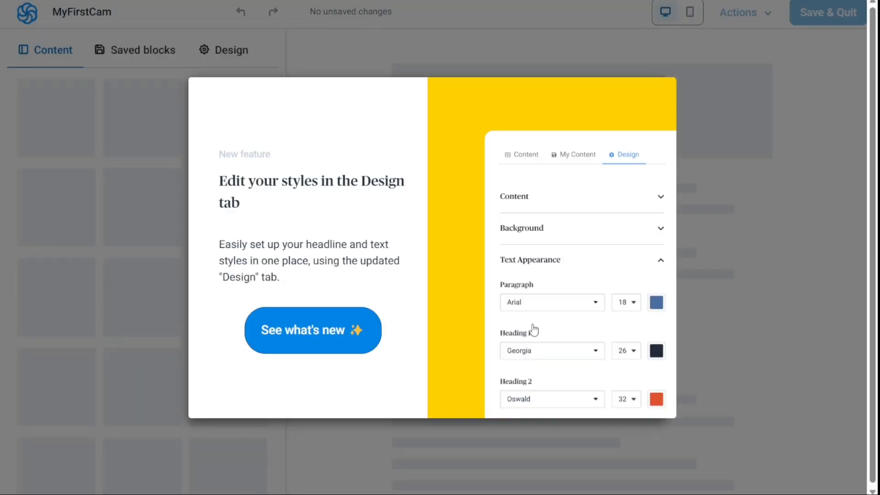
left_click(743, 272)
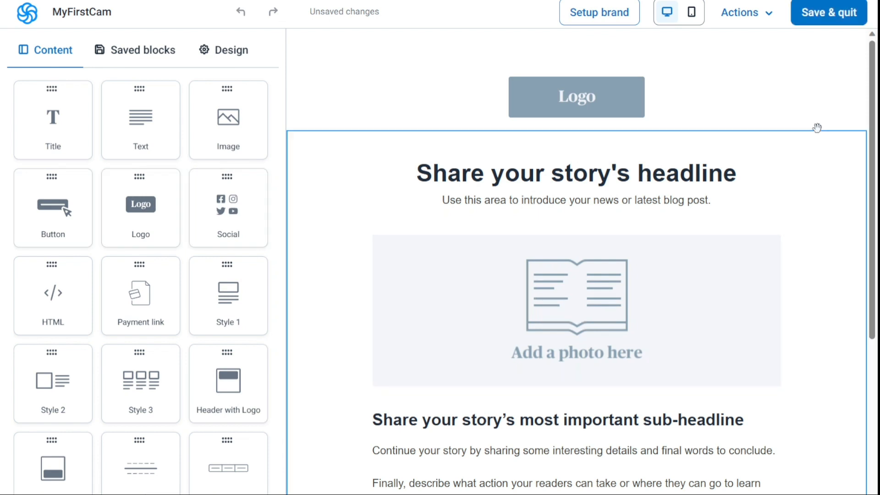
left_click(831, 16)
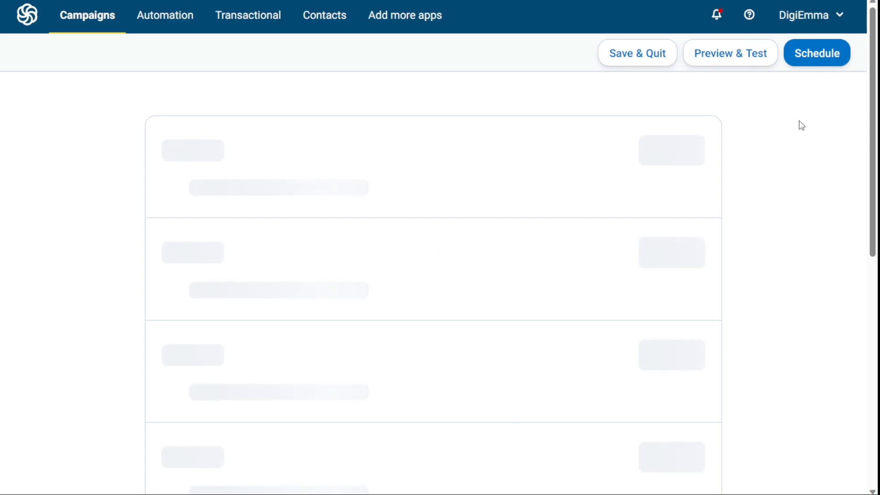
Step: Send the MyFirstCam campaign immediately with the Send now schedule option
mouse_move(872, 83)
left_mouse_down()
mouse_move(872, 109)
mouse_move(868, 75)
left_mouse_up()
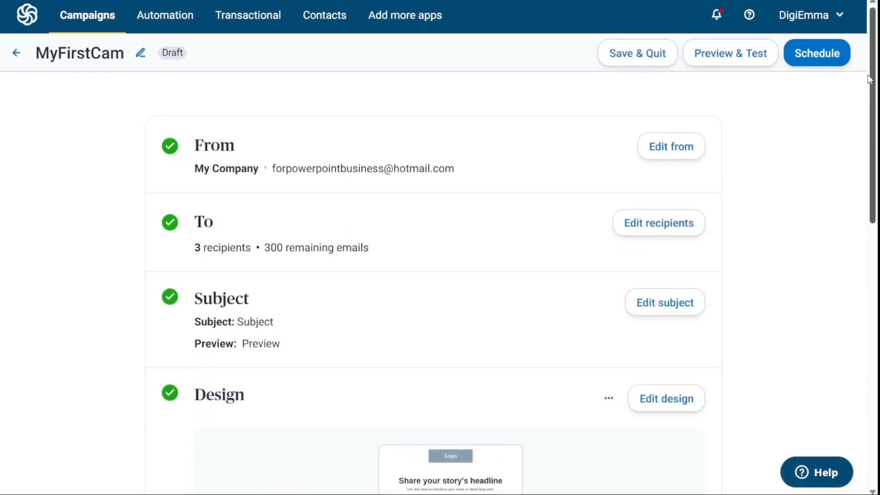
left_click(816, 56)
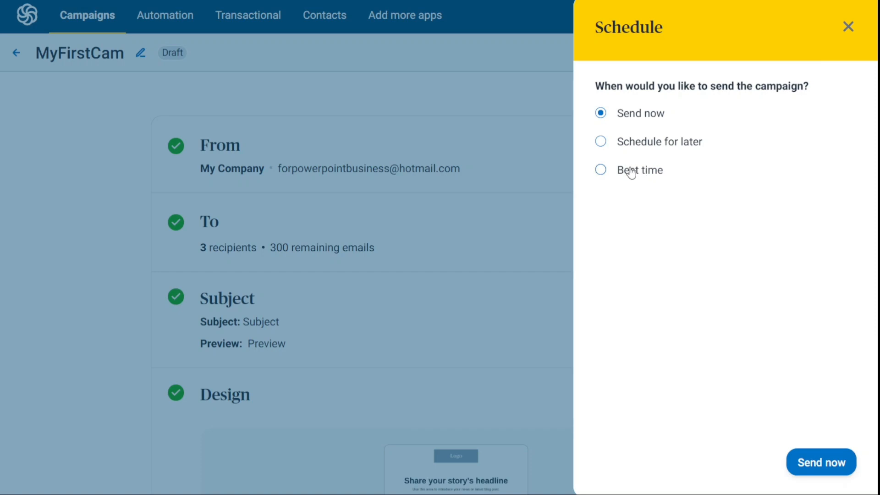
left_click(818, 464)
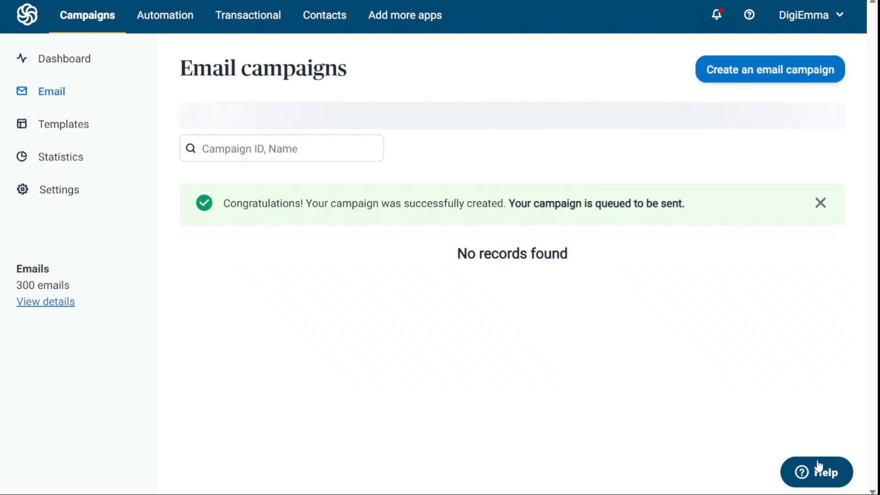